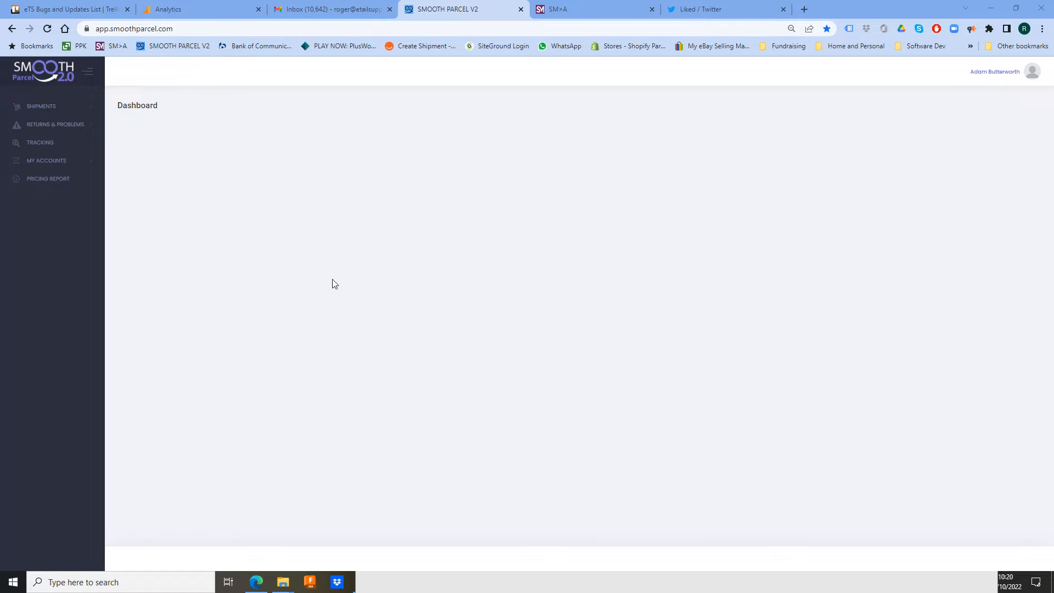
- Open a blank Add Shipment form from the Shipments section and look through its fields
click(52, 109)
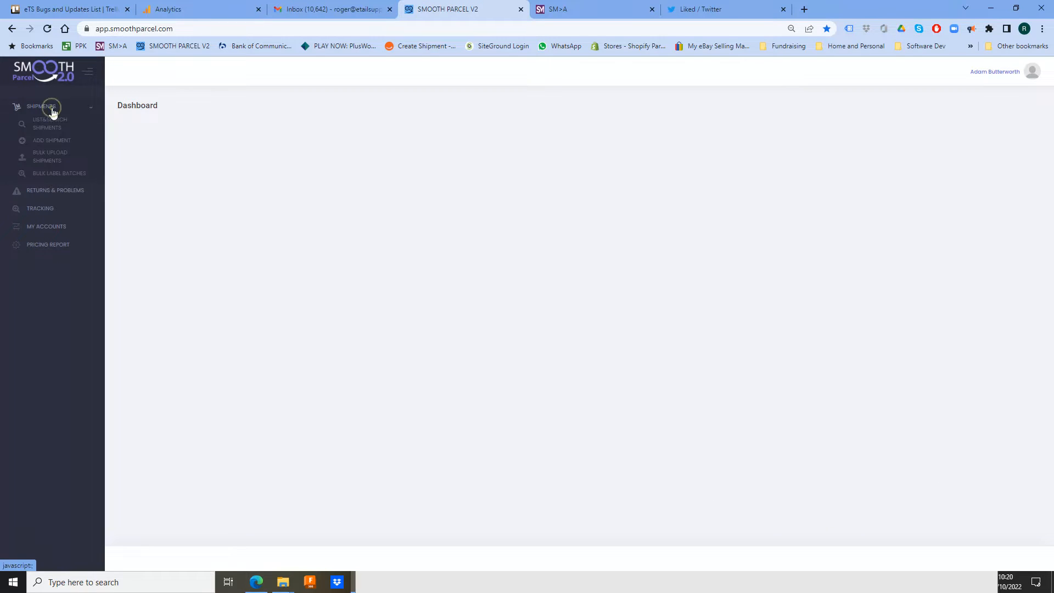
click(52, 146)
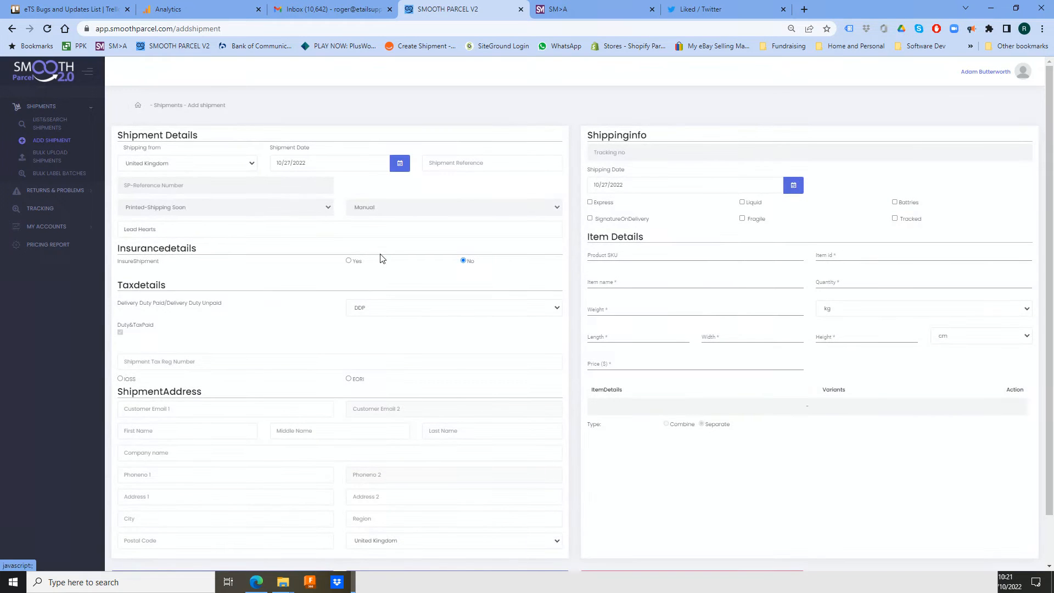
scroll(332, 224, down, 1)
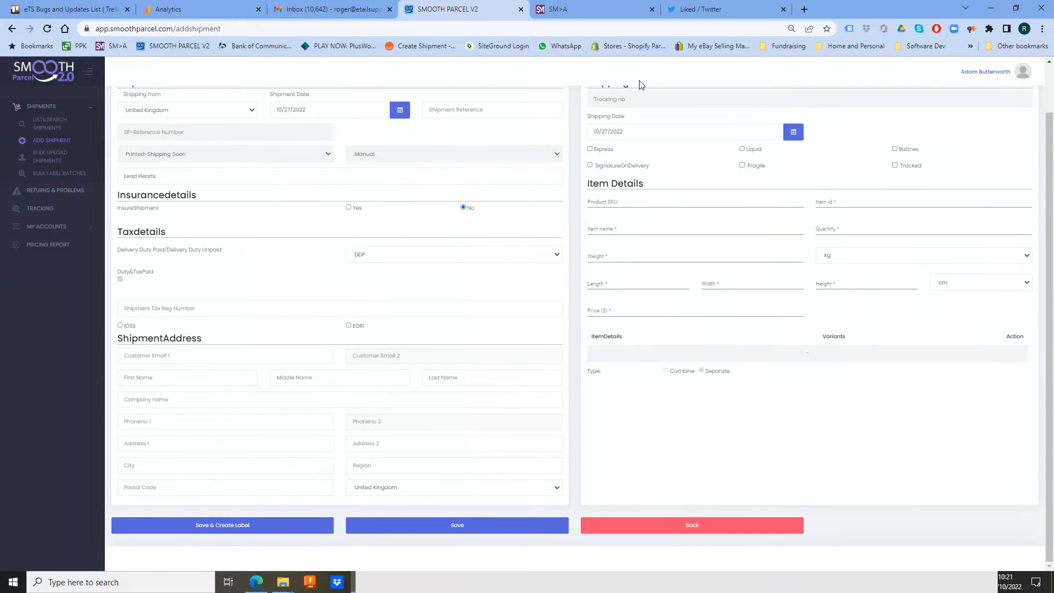
scroll(636, 334, up, 1)
scroll(637, 334, up, 1)
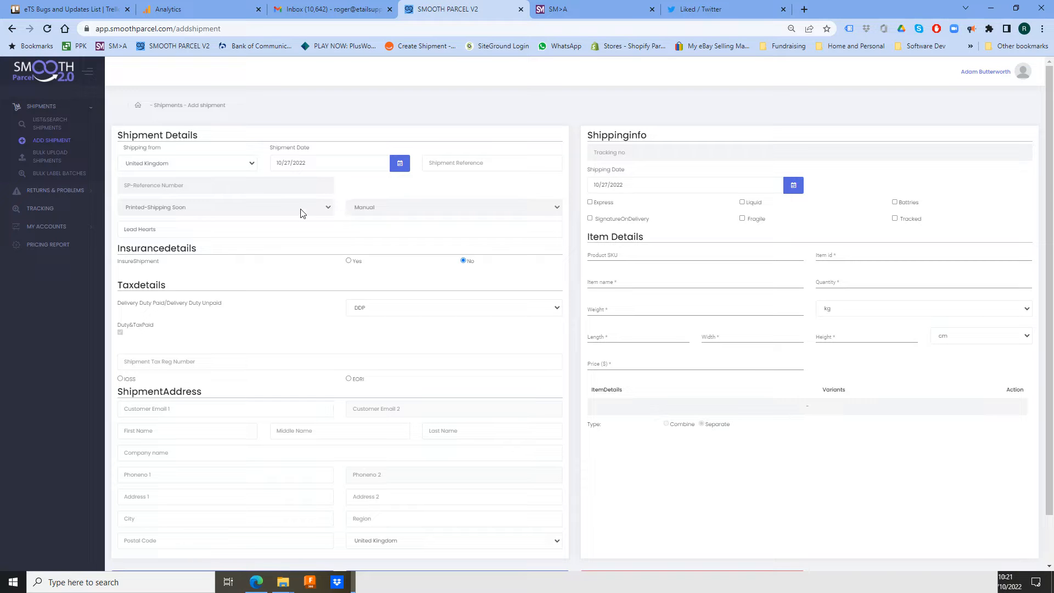
- Enter shipment reference test-13232, keep DDP duty terms, select IOSS with tax registration number 123
click(493, 162)
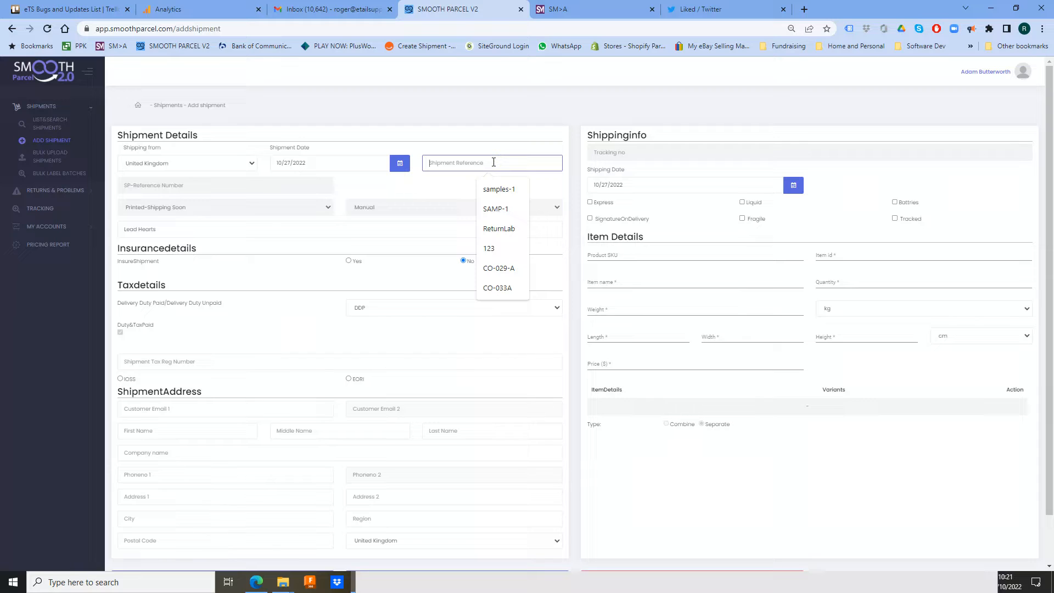
text(test-13232)
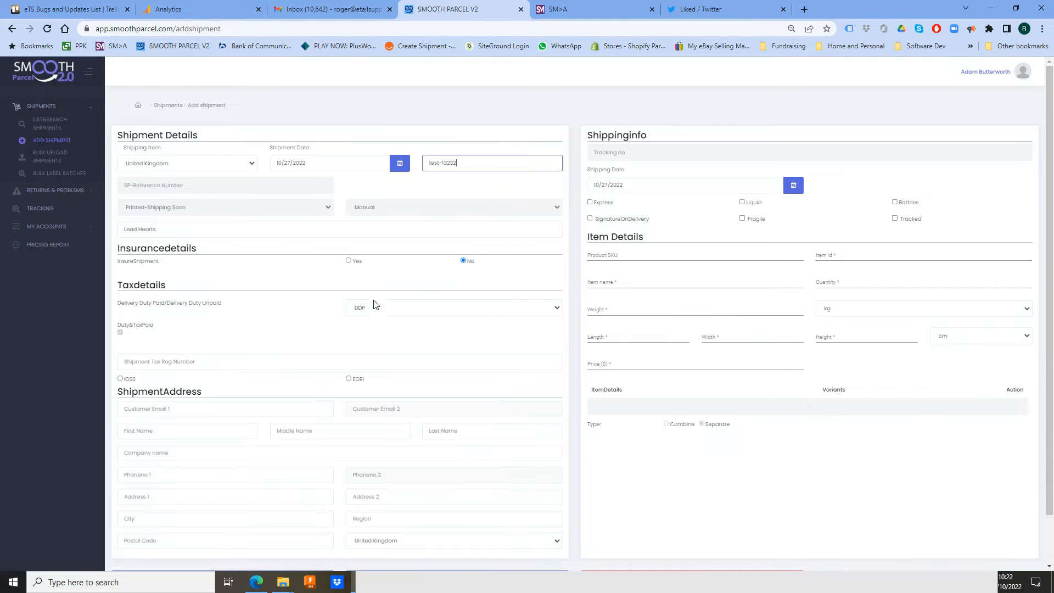
click(417, 307)
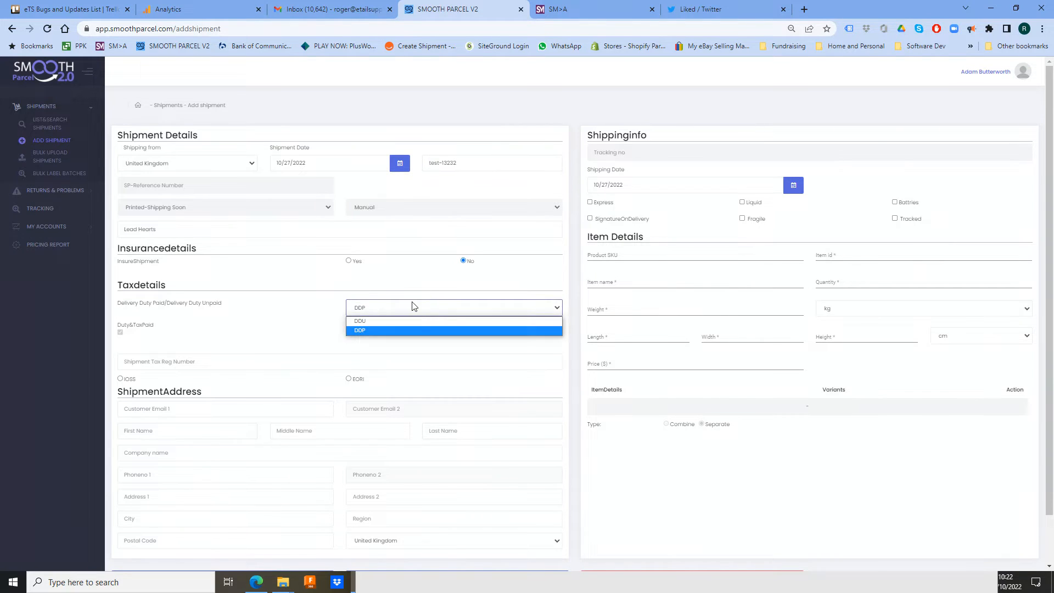
click(402, 329)
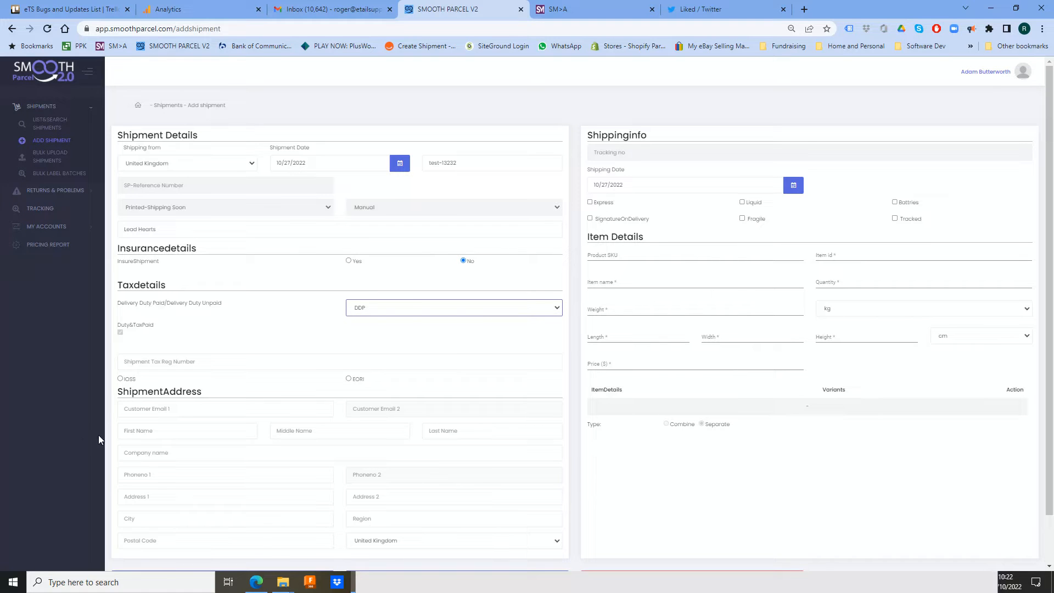
scroll(209, 325, down, 1)
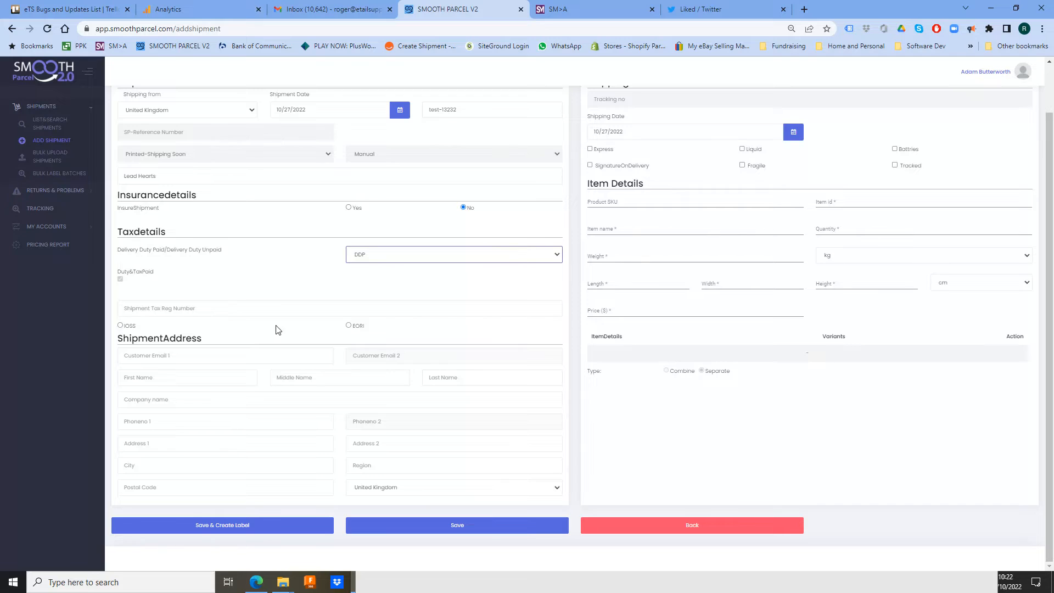
click(121, 326)
click(147, 308)
text(123)
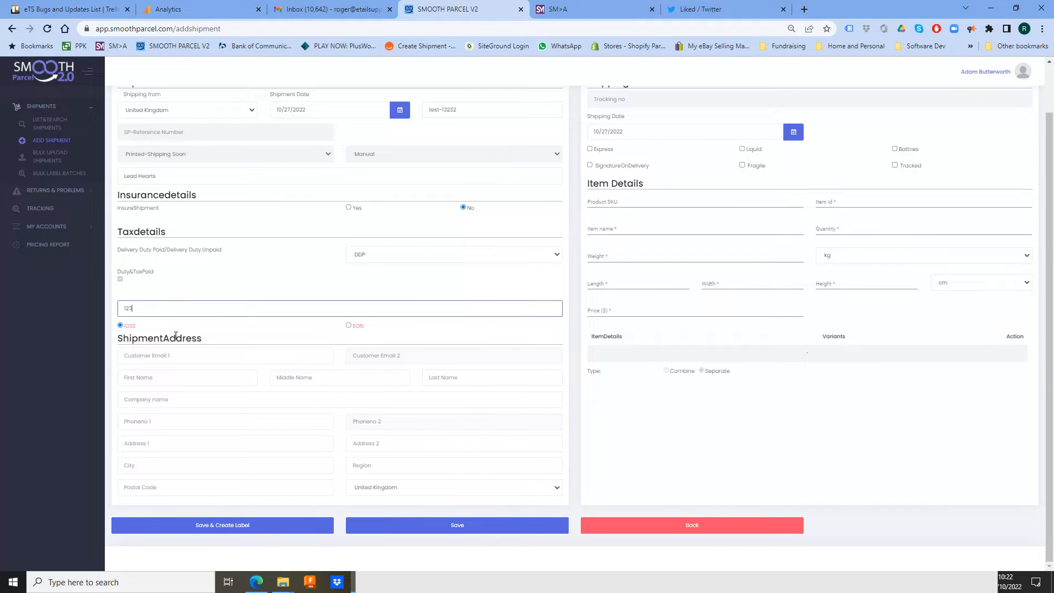
click(199, 269)
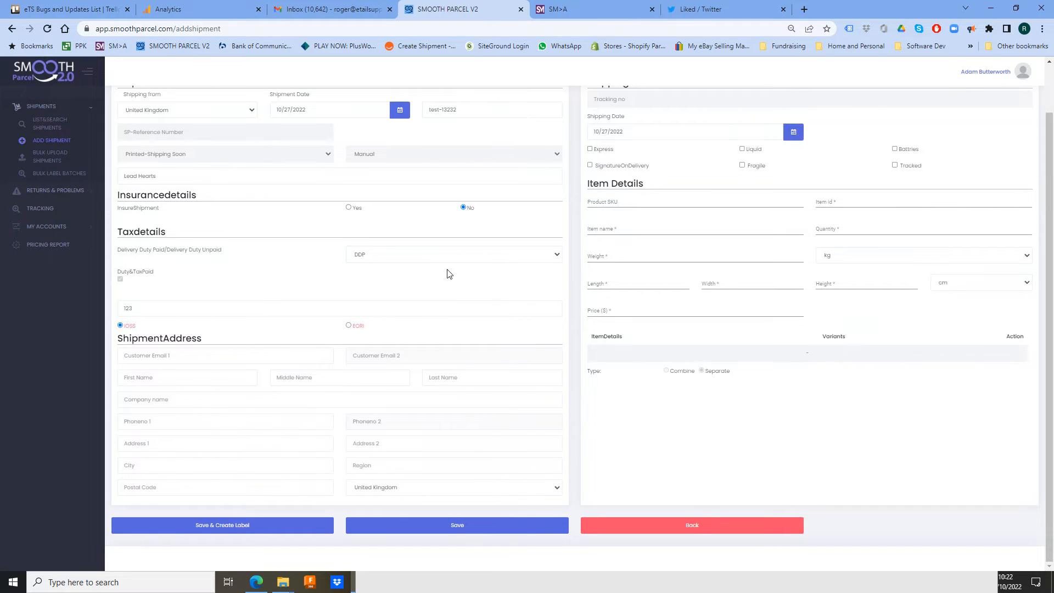
- Enter the recipient's email, first and last name, company name and phone number
click(162, 355)
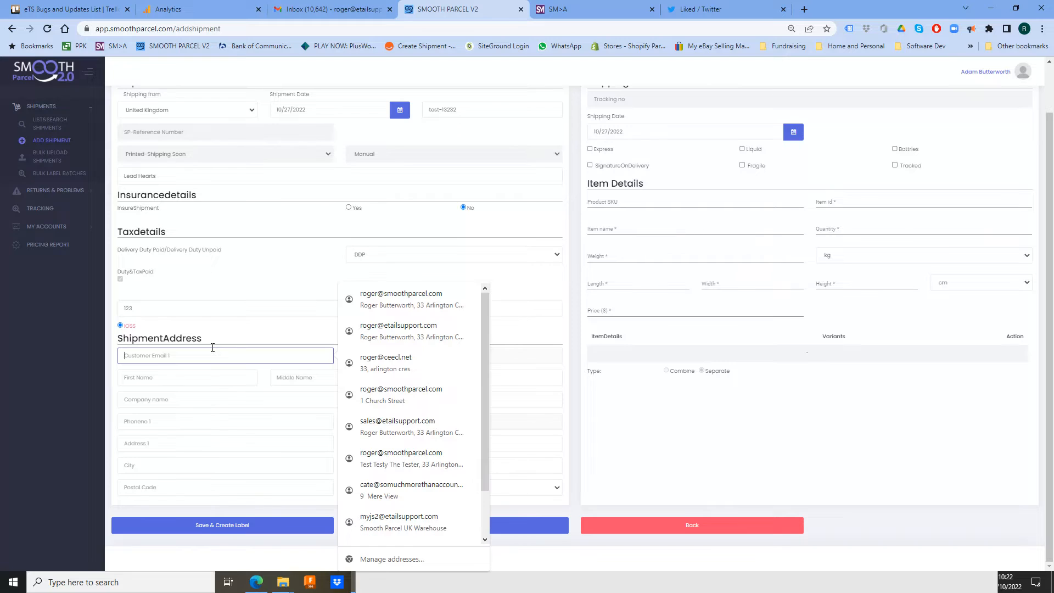
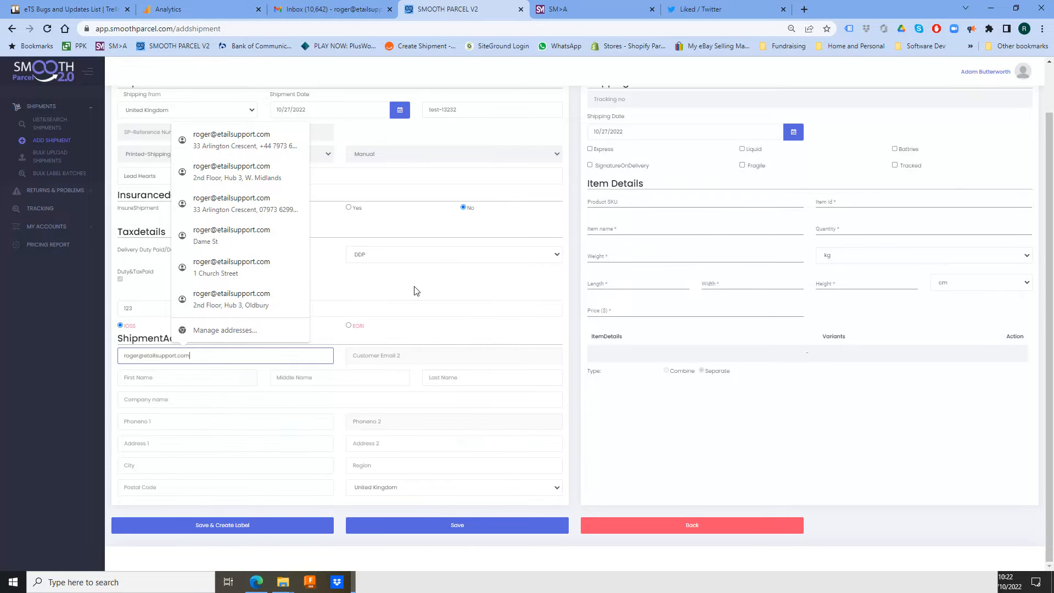
click(436, 328)
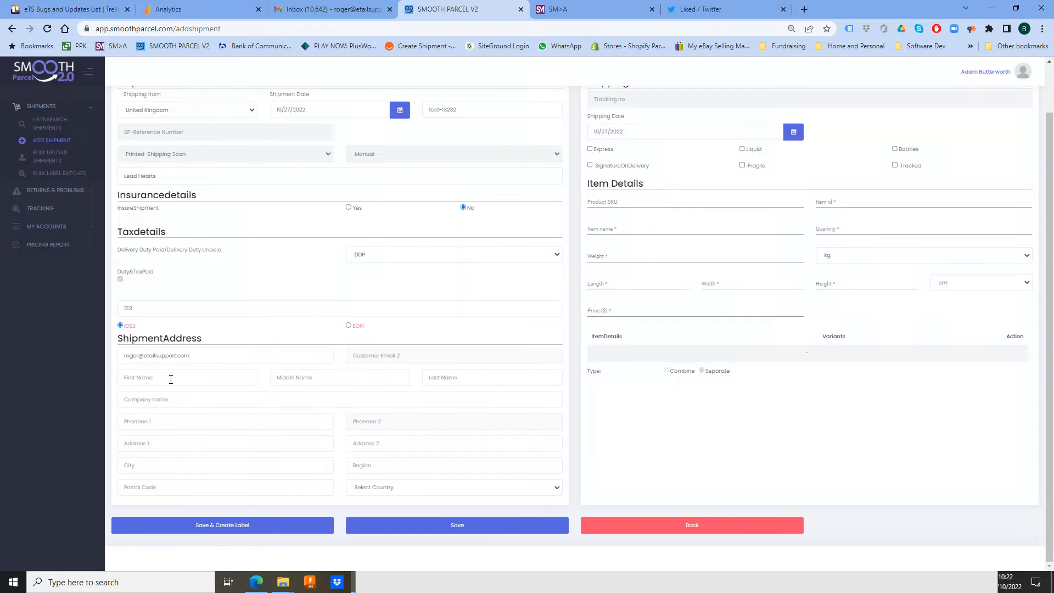
click(172, 377)
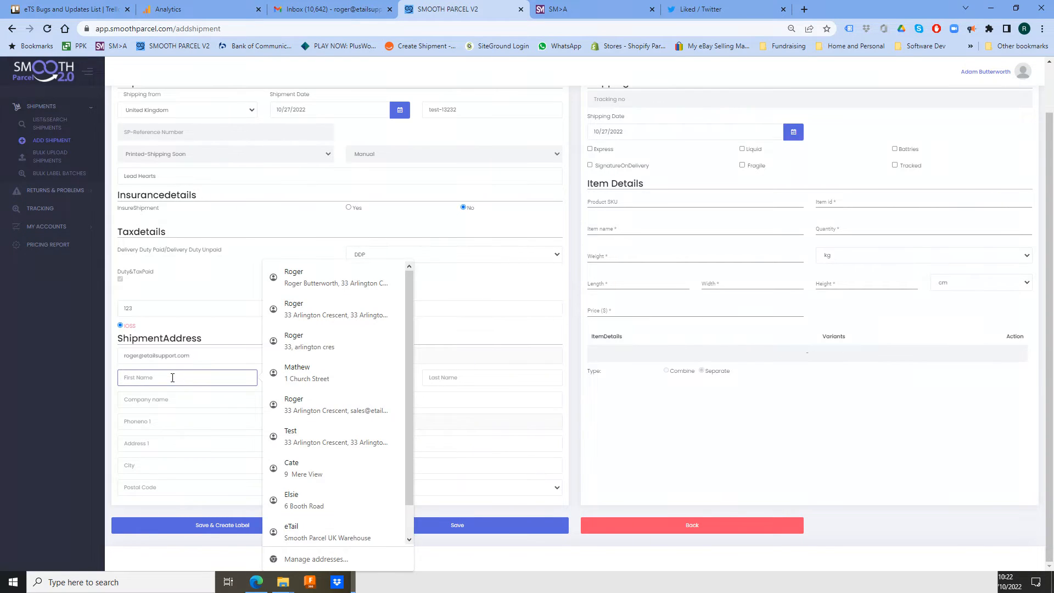
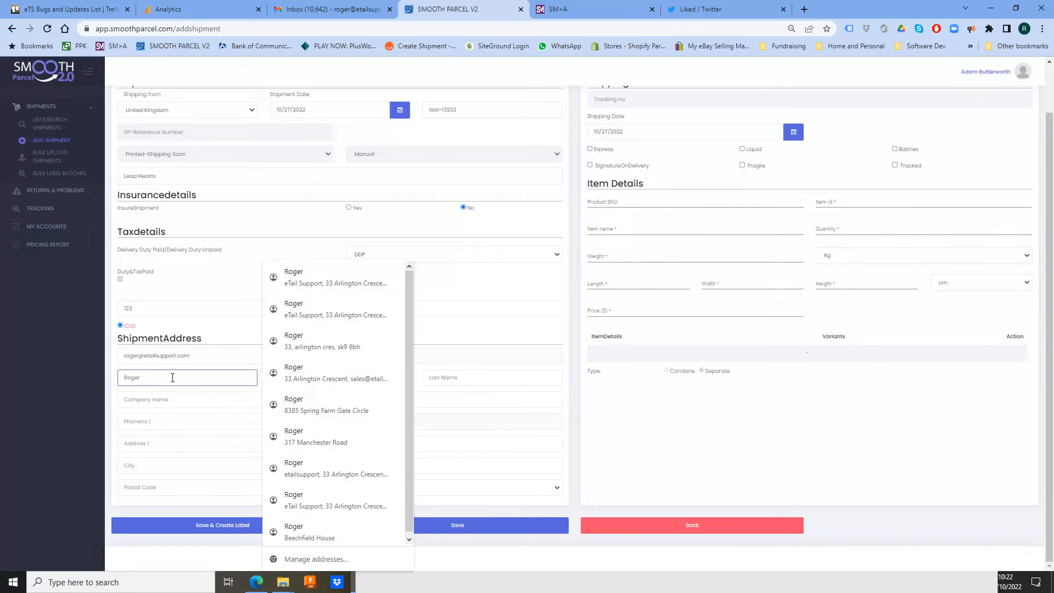
key(Tab)
key(Tab)
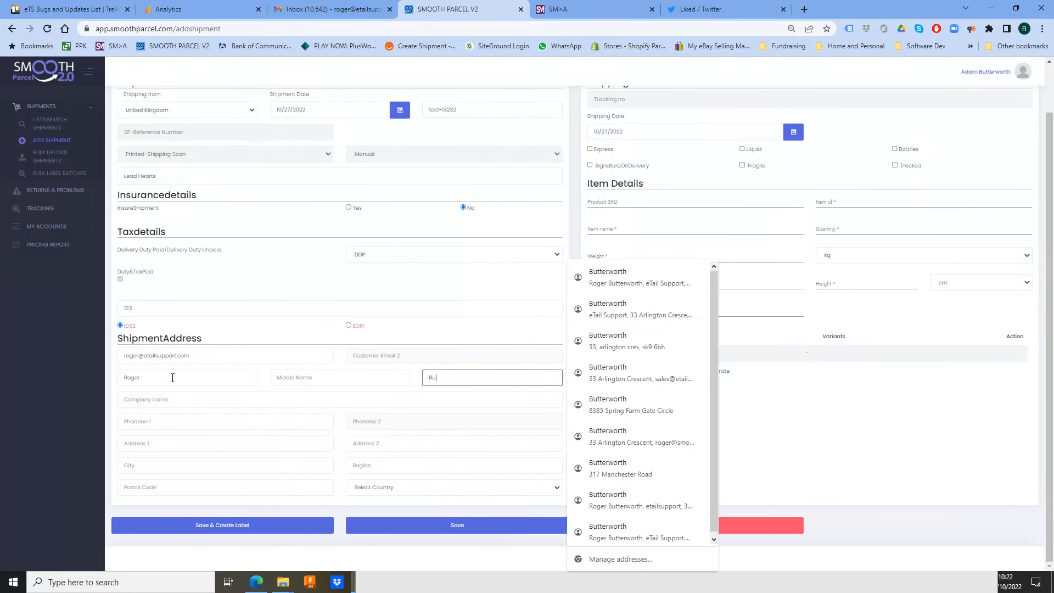
click(134, 400)
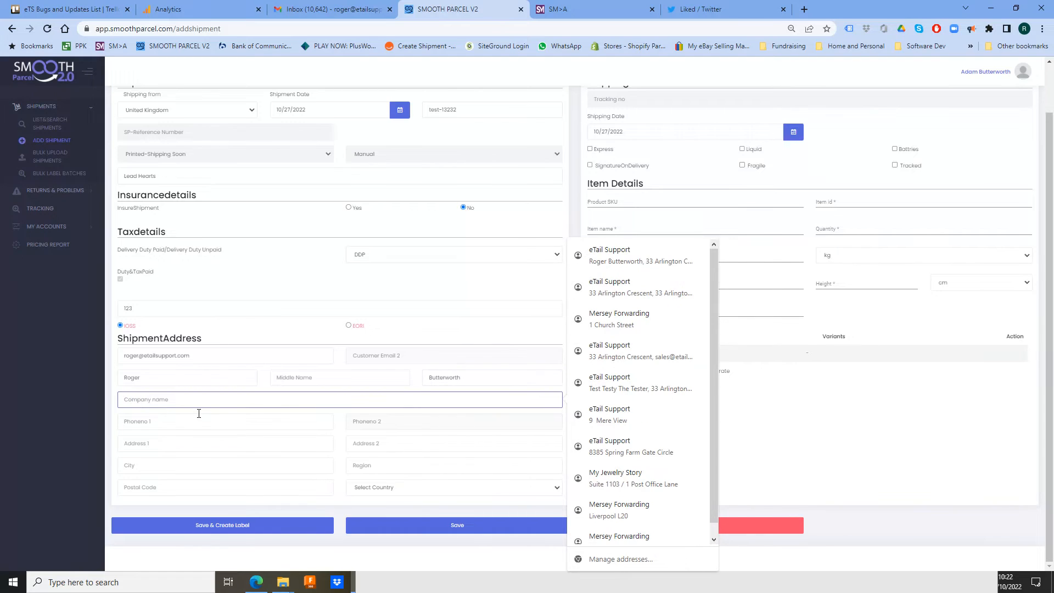
text(eTail Supp)
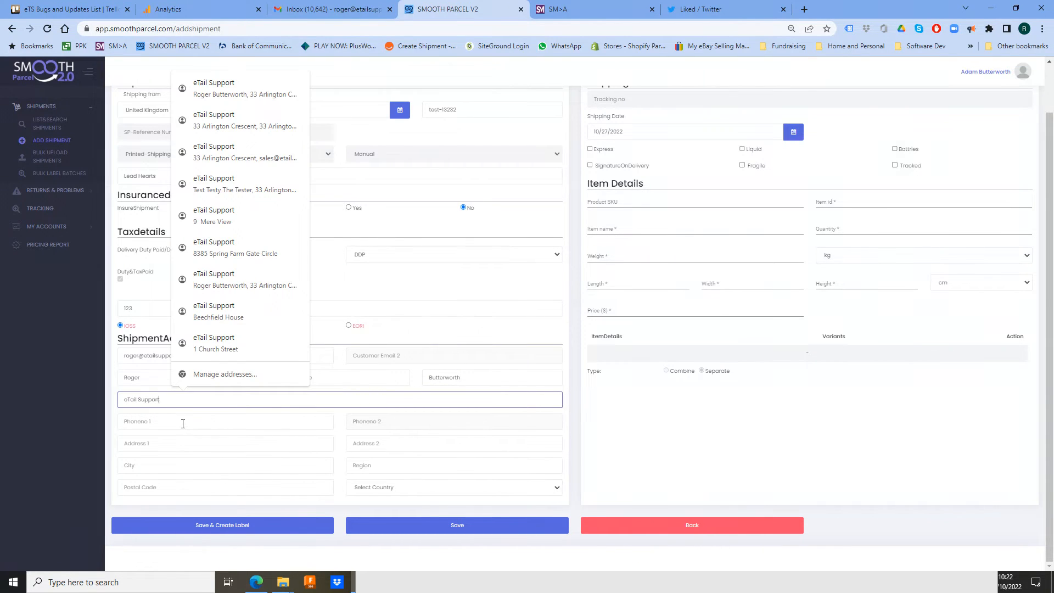
text(ort)
click(182, 423)
text(123456789)
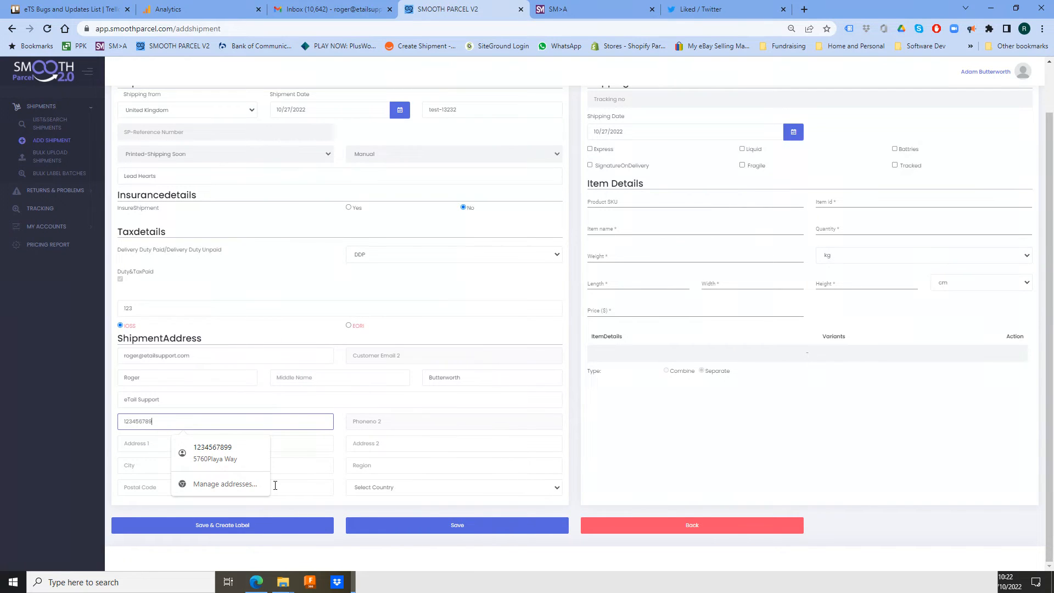
click(307, 399)
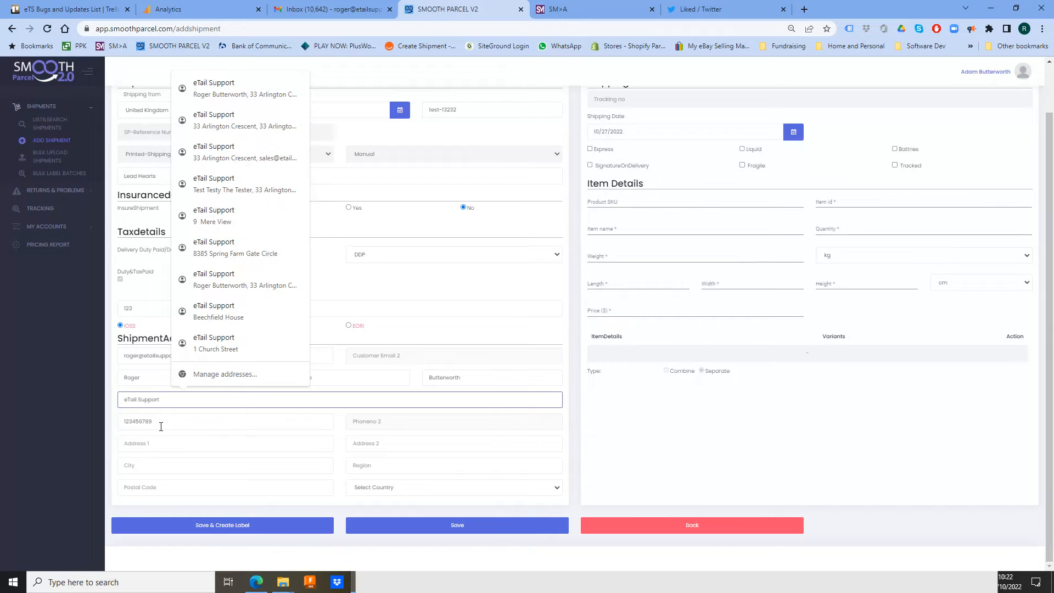
click(51, 440)
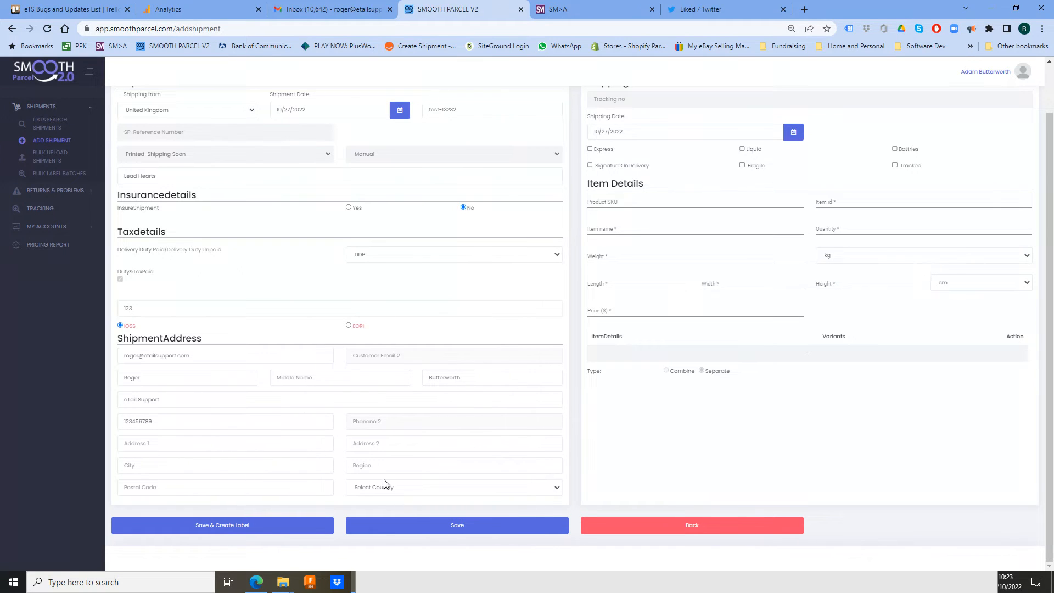
- Fill in the recipient's street address, second address line, city, region and postcode
click(259, 442)
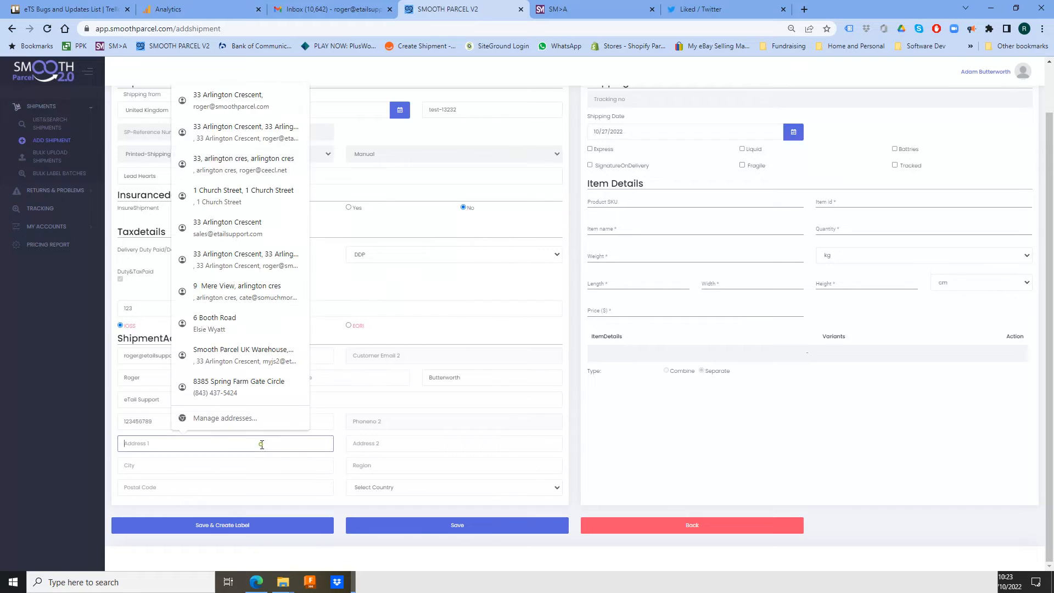
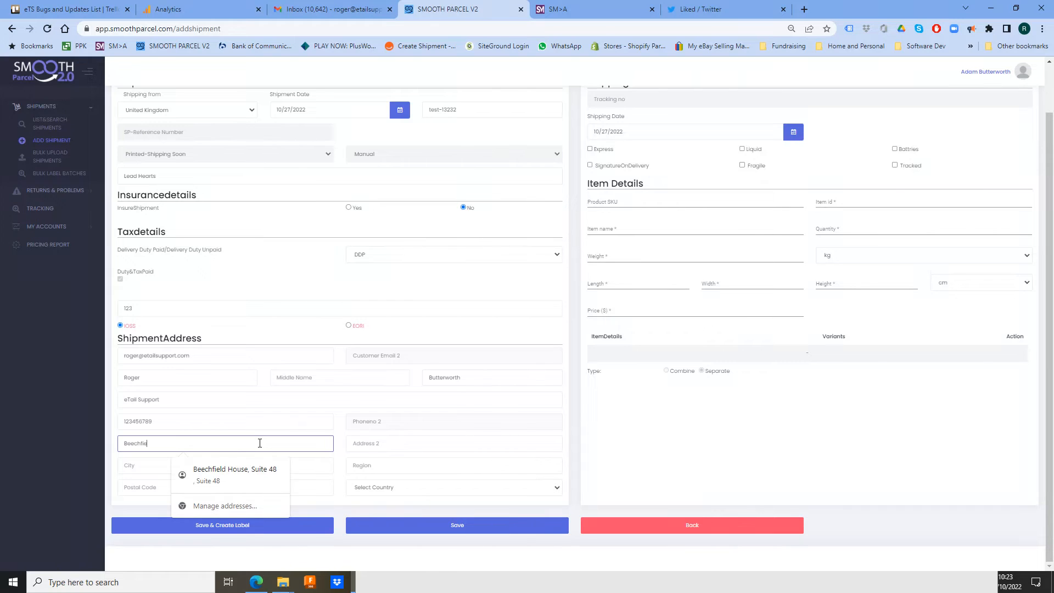
key(Tab)
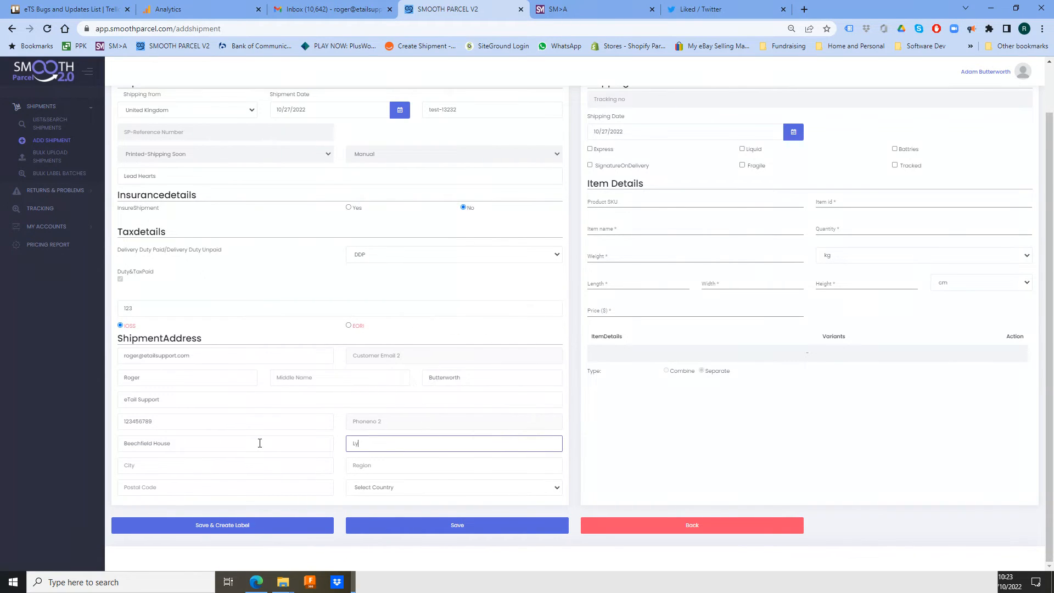
click(173, 464)
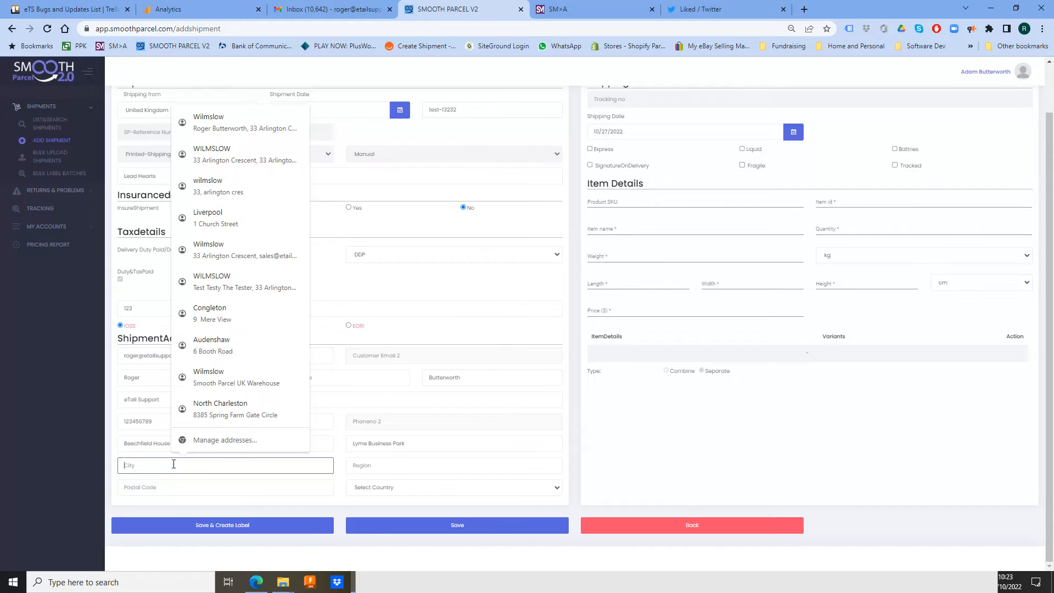
text(Macclesfield)
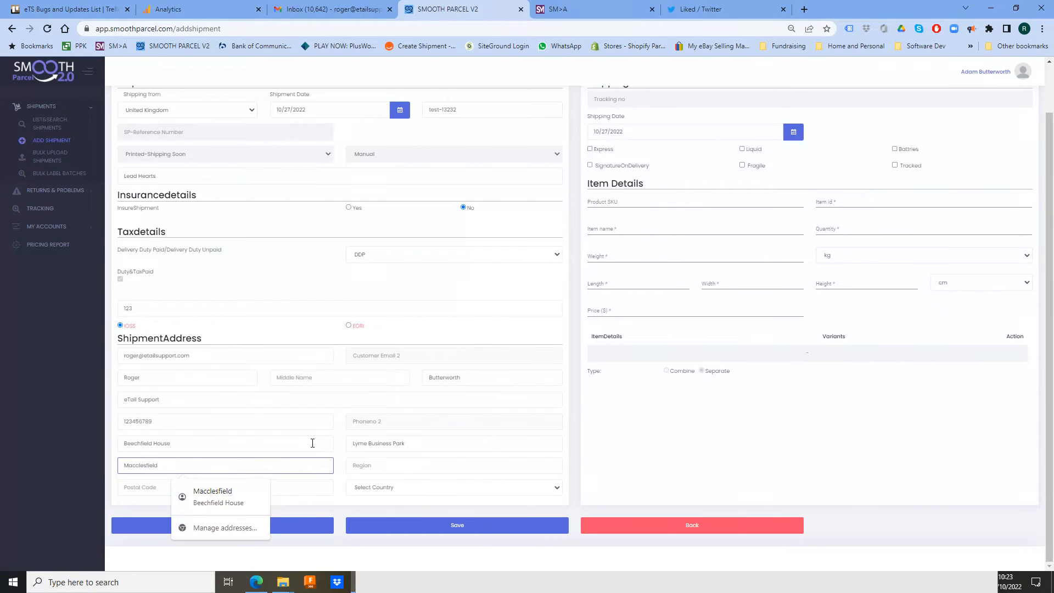
click(354, 465)
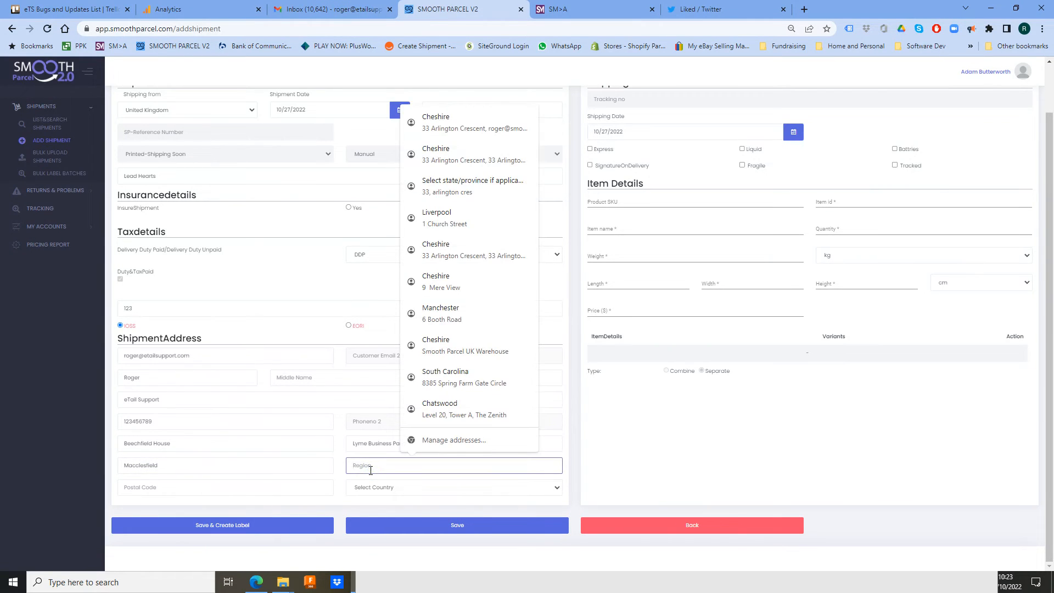
text(Cheshire)
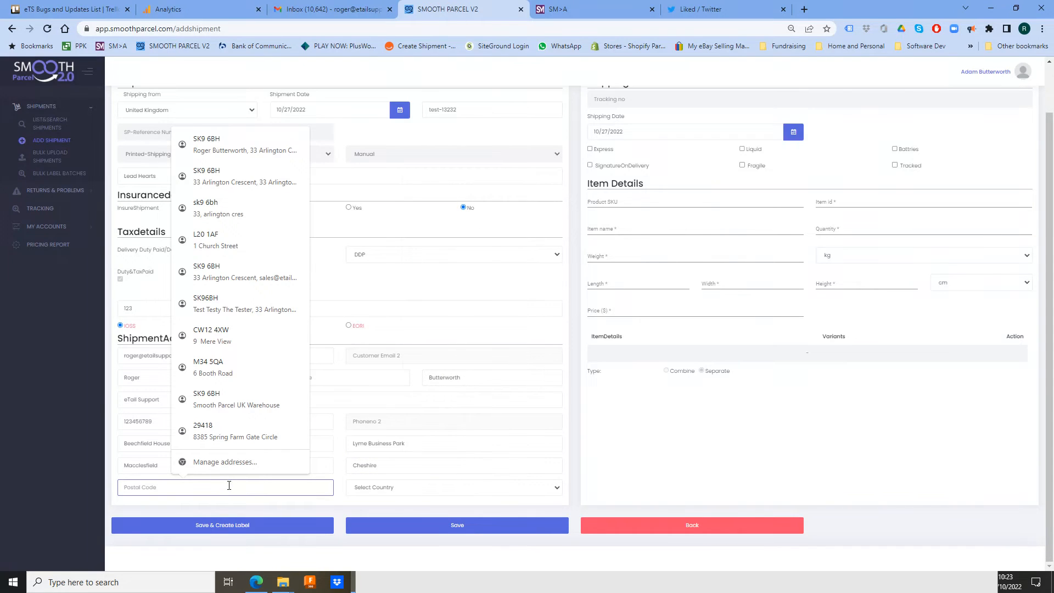
text(SK11 0LP)
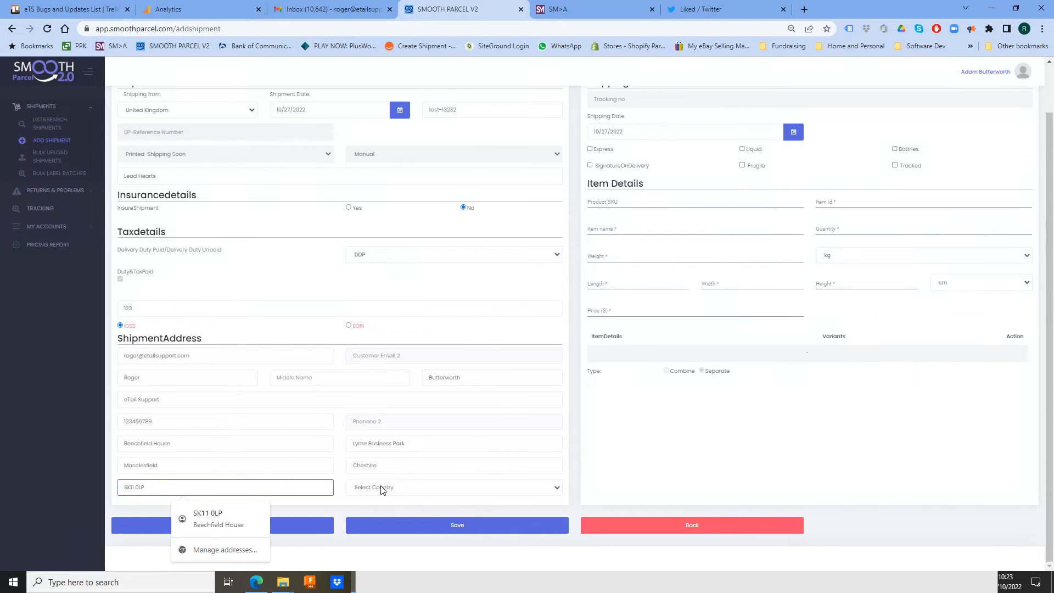
- Set the destination country to United Kingdom
click(411, 488)
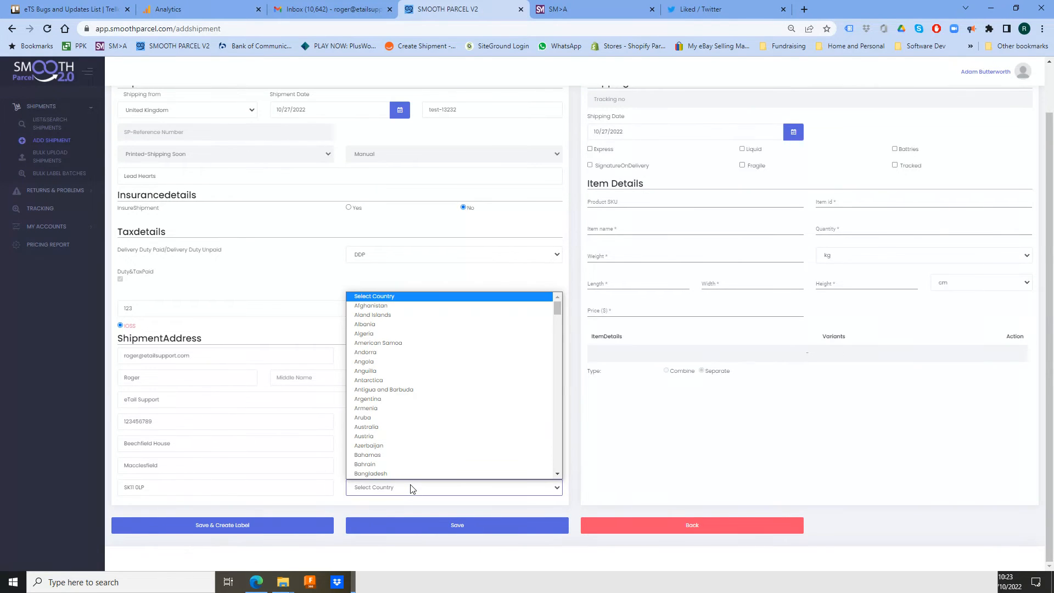
key(u)
scroll(428, 439, down, 3)
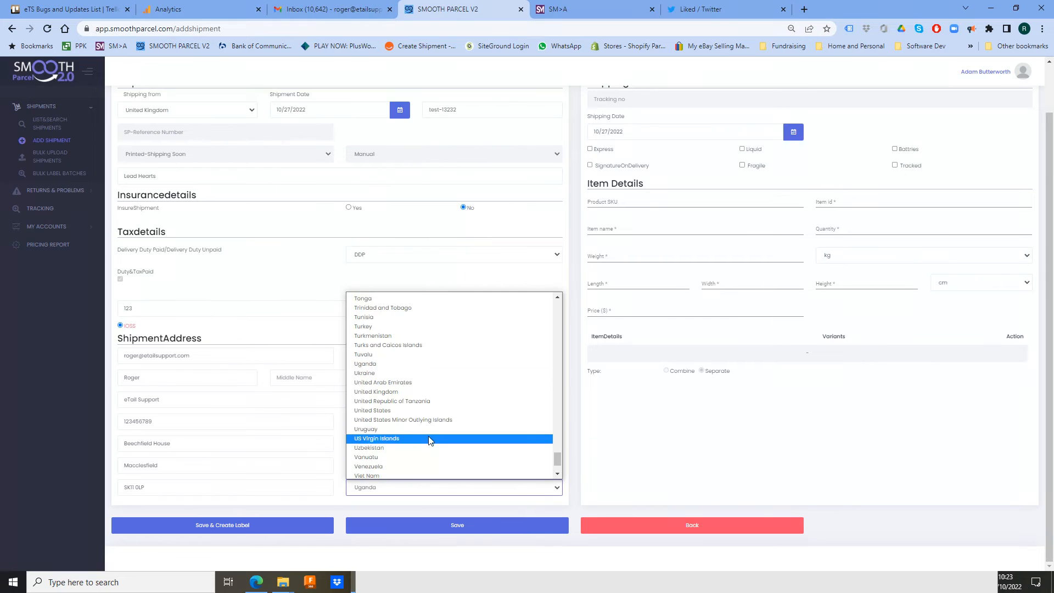
click(434, 395)
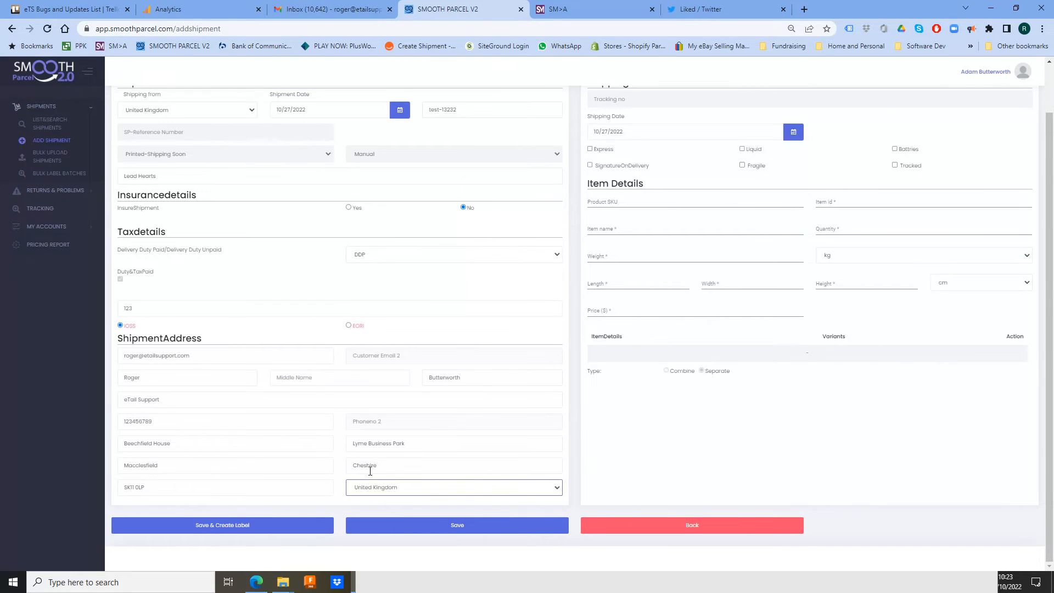
- Tick the Tracked checkbox under shipping info at the top of the form
scroll(370, 470, up, 1)
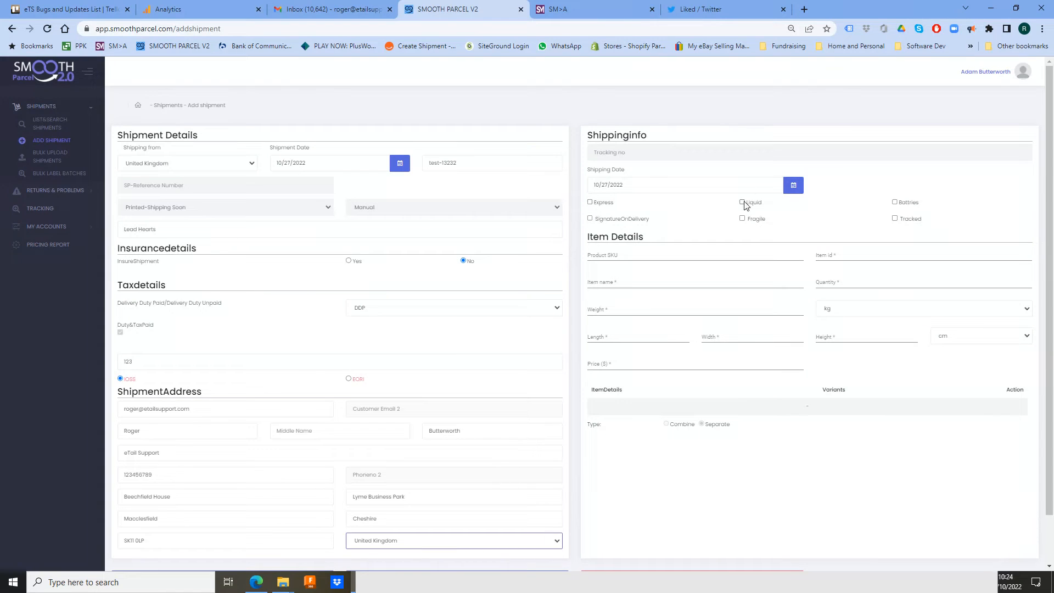
click(895, 219)
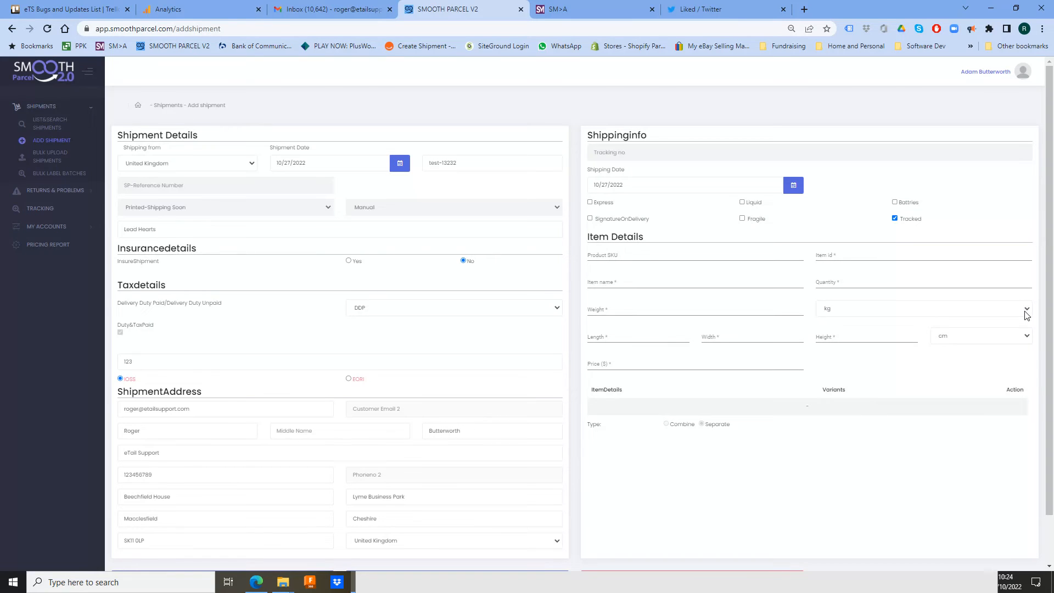
- Choose JURA for product SKU and item id, PUNA for item name, and quantity 1
click(647, 254)
click(662, 277)
click(860, 255)
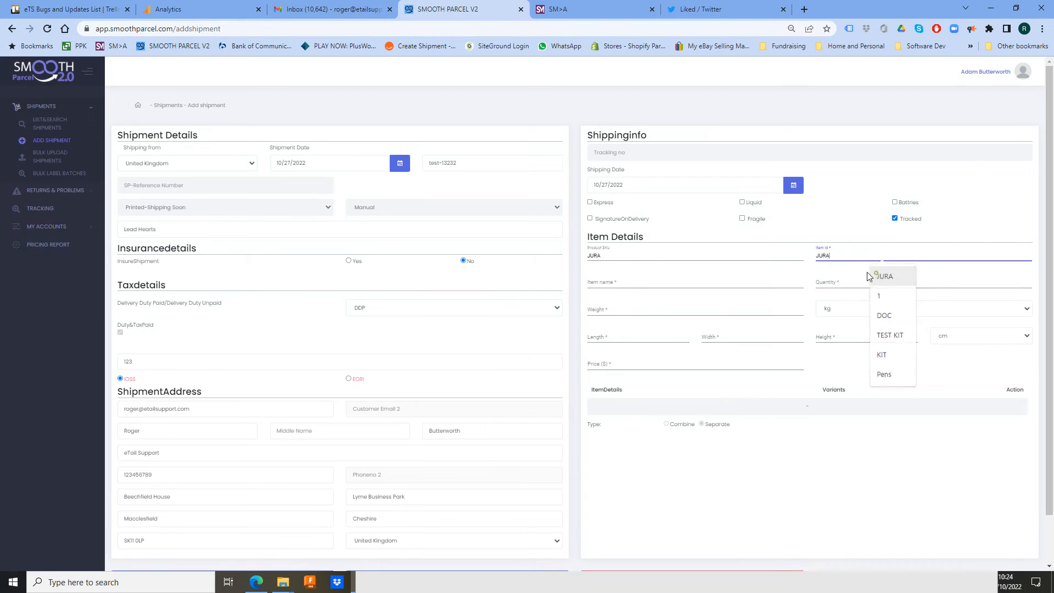
click(868, 276)
click(678, 282)
click(679, 302)
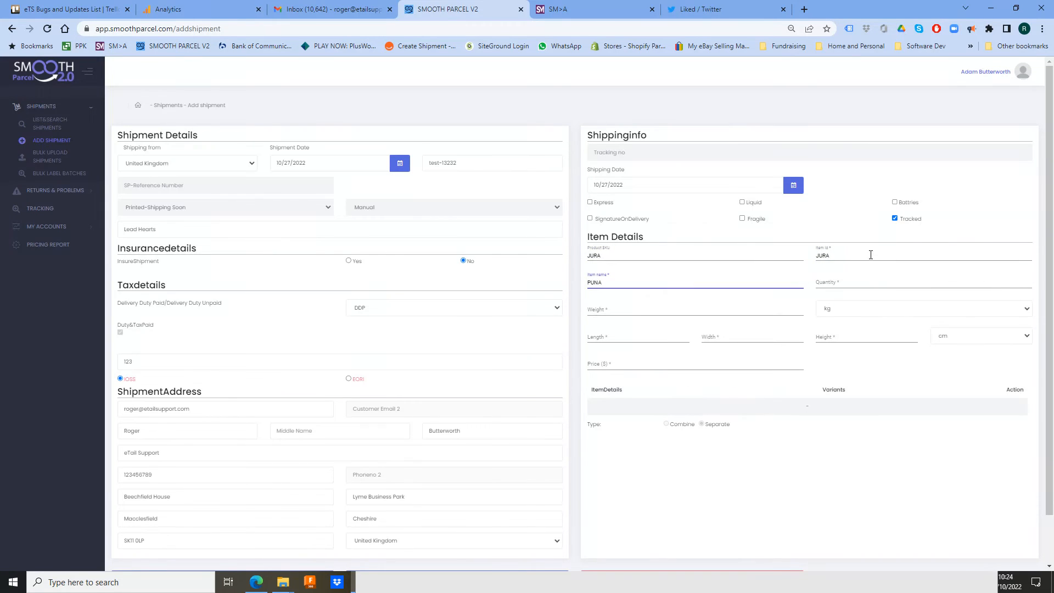
click(845, 281)
text(1)
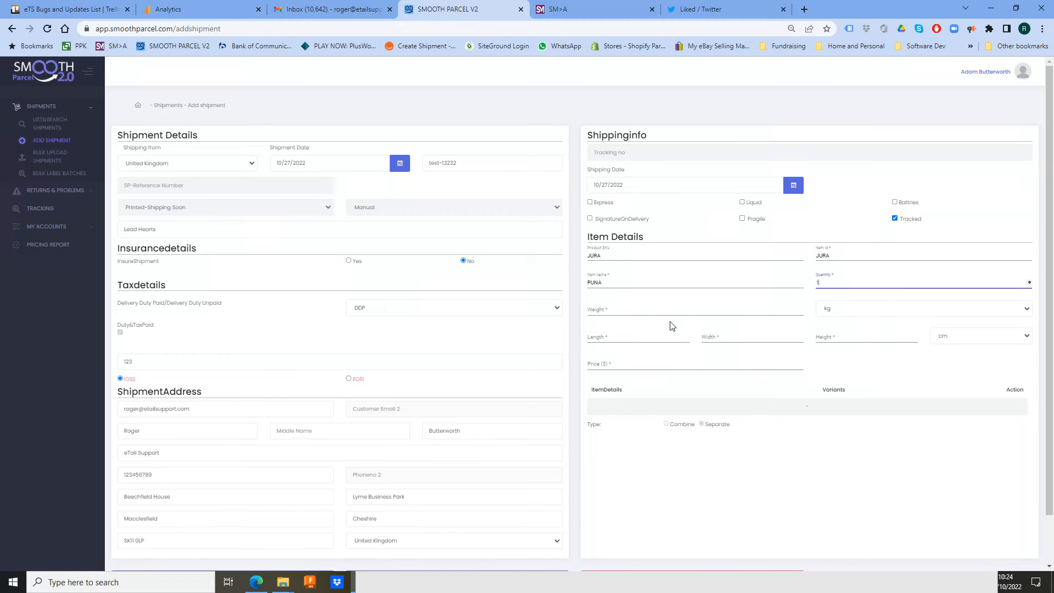
- Set item weight 1 kg, dimensions 12×20×10 cm and price 24
click(651, 309)
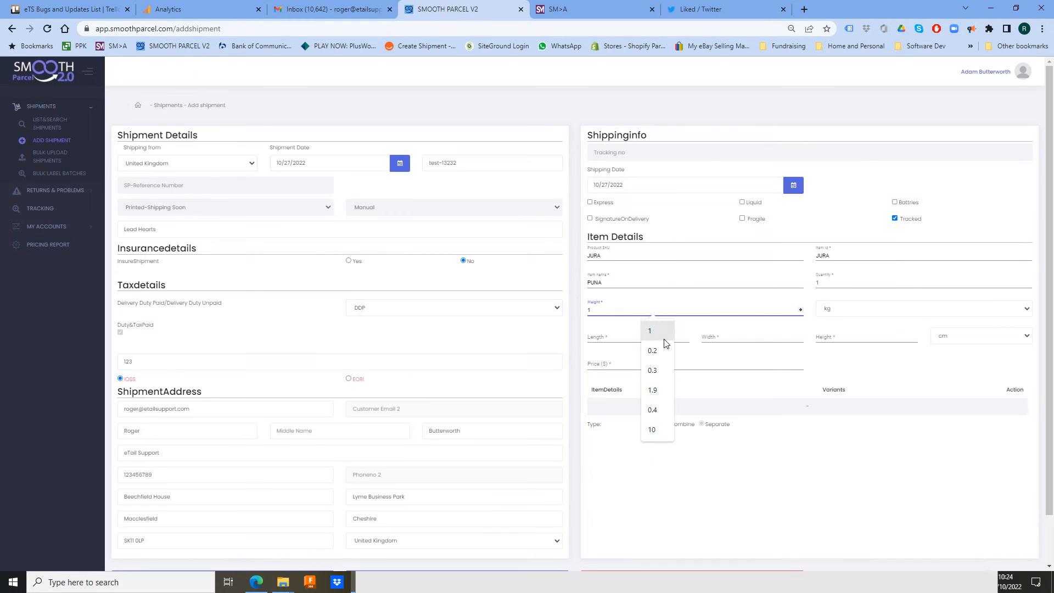
click(654, 333)
click(608, 344)
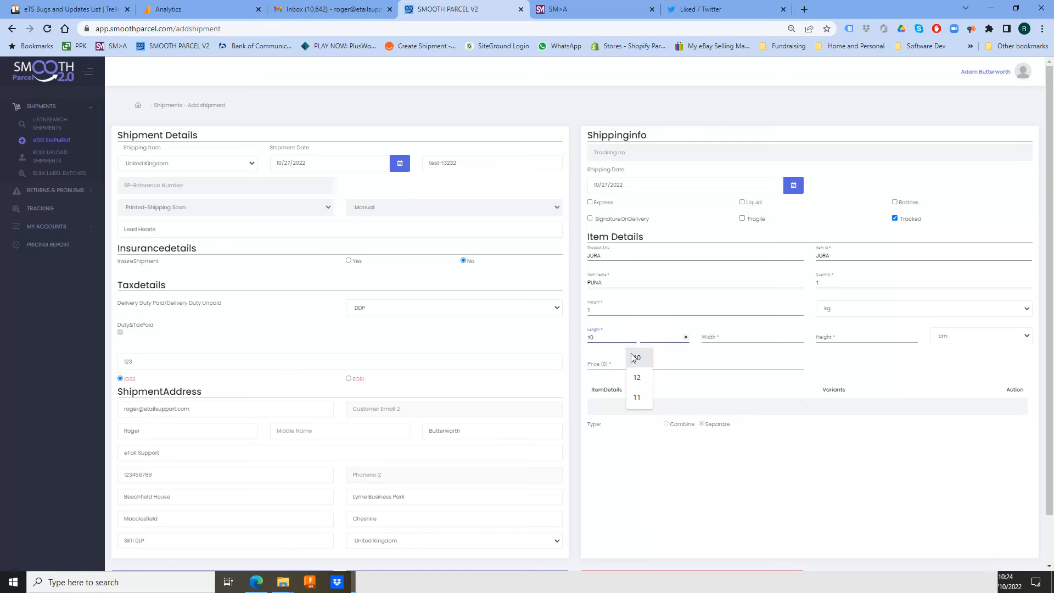
click(638, 377)
click(736, 338)
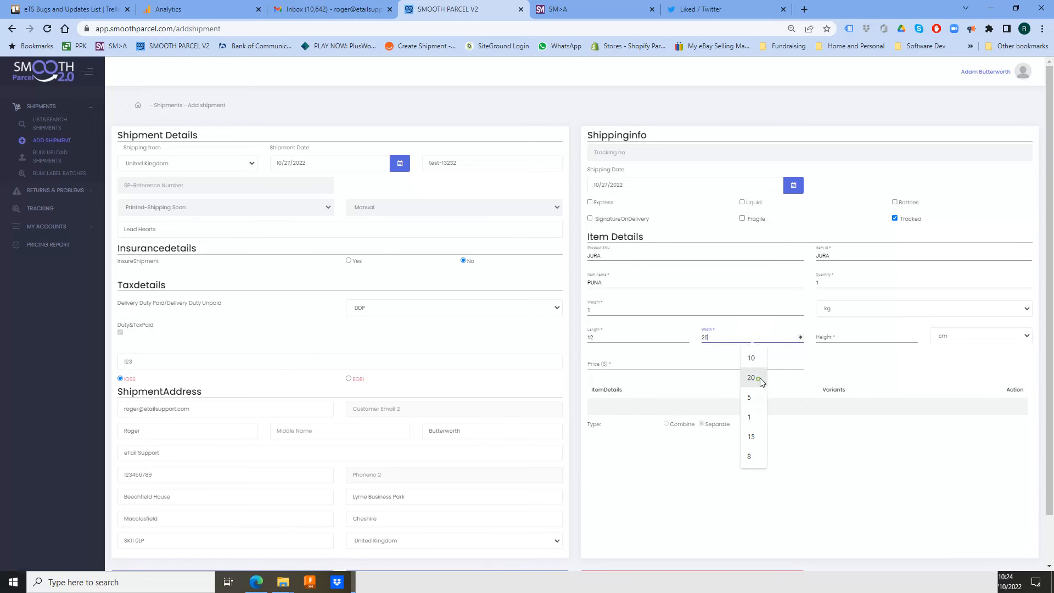
click(756, 378)
click(855, 336)
click(867, 357)
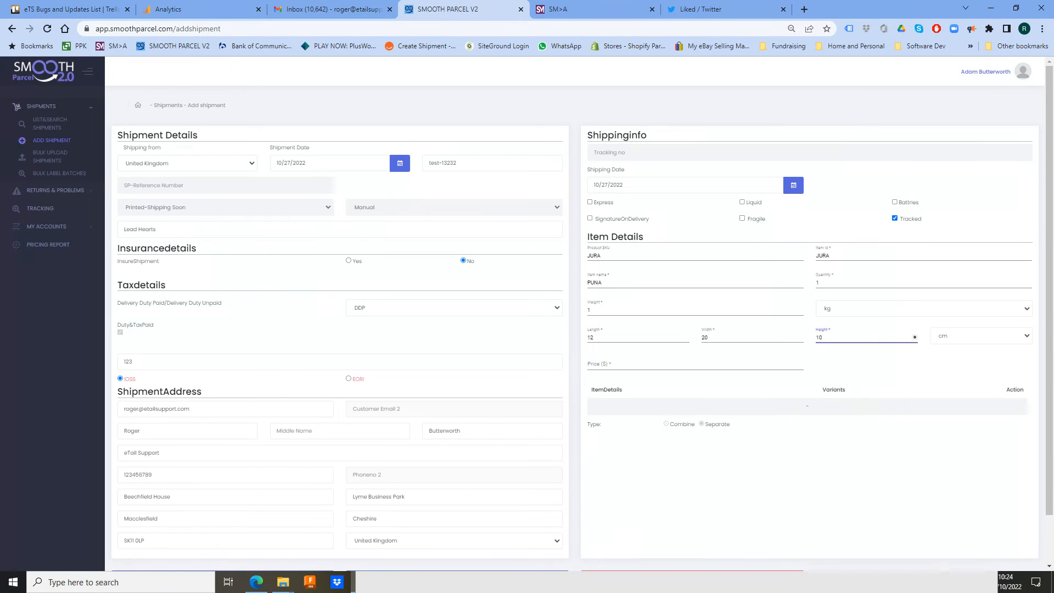
click(658, 364)
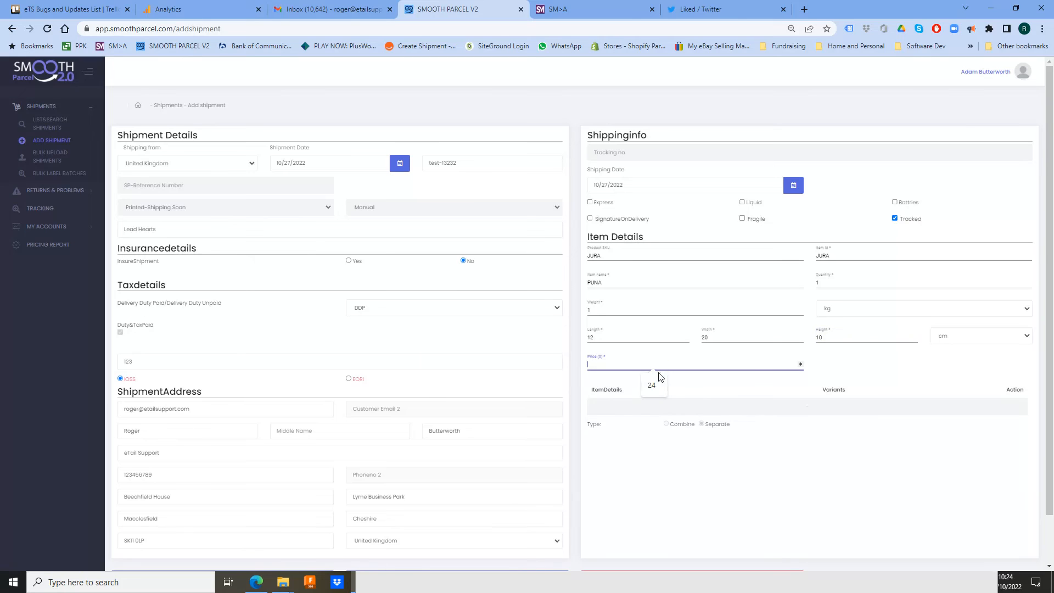
text(24)
scroll(601, 409, down, 1)
- Save the shipment and decline the browser's offer to save the address
click(486, 530)
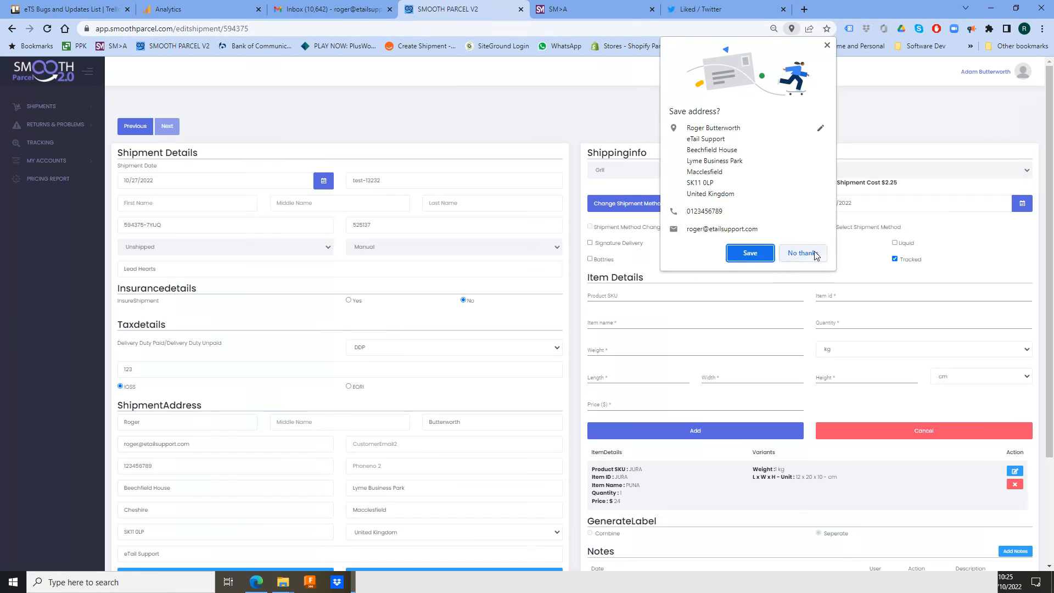
click(803, 253)
scroll(493, 244, down, 2)
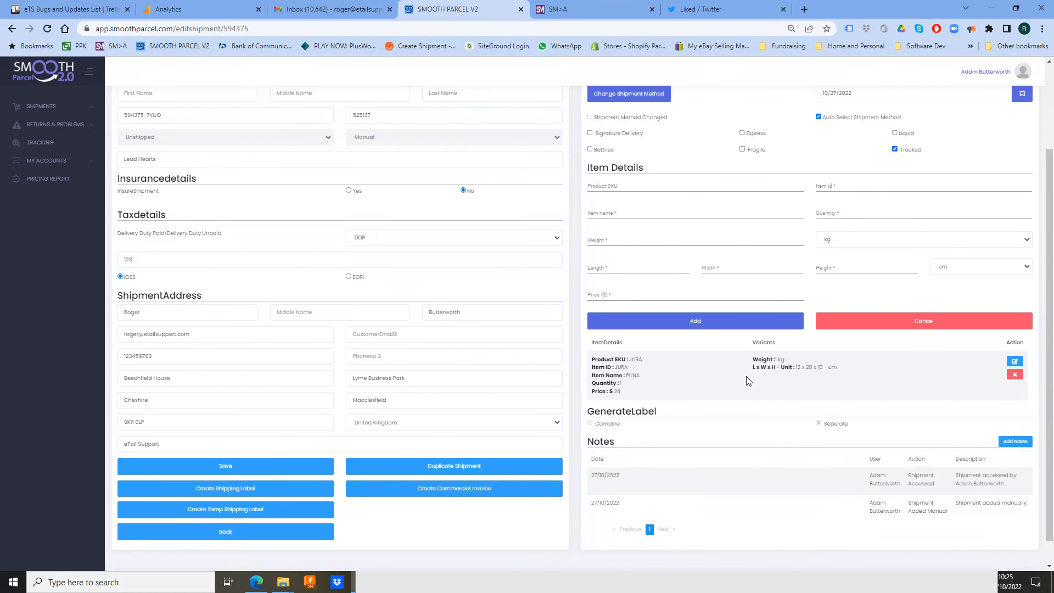
- Create the shipping label, acknowledge the success message, and open the downloaded label PDF
click(225, 494)
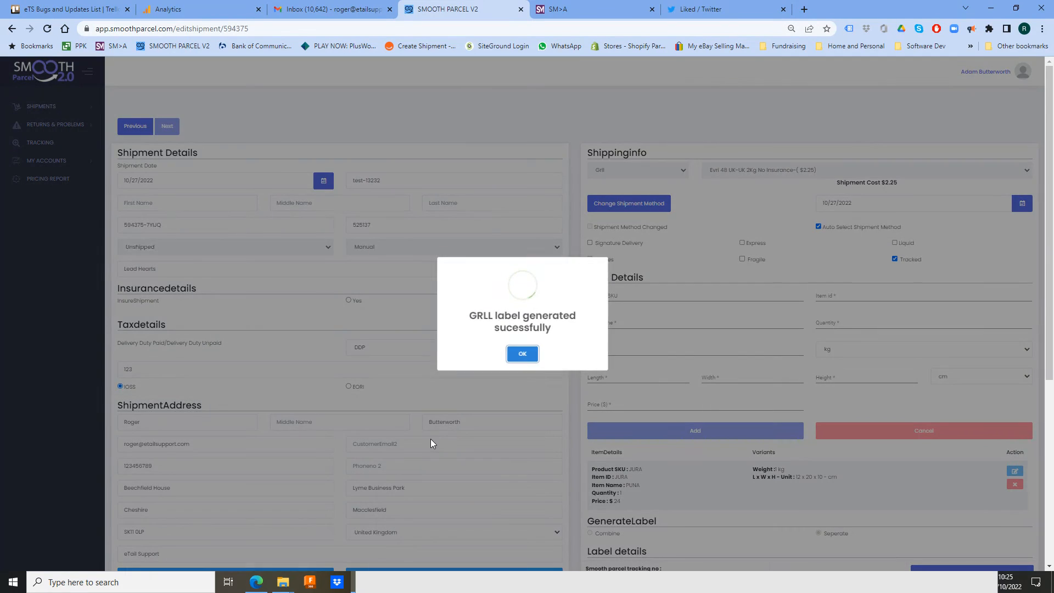
click(522, 354)
scroll(548, 357, down, 5)
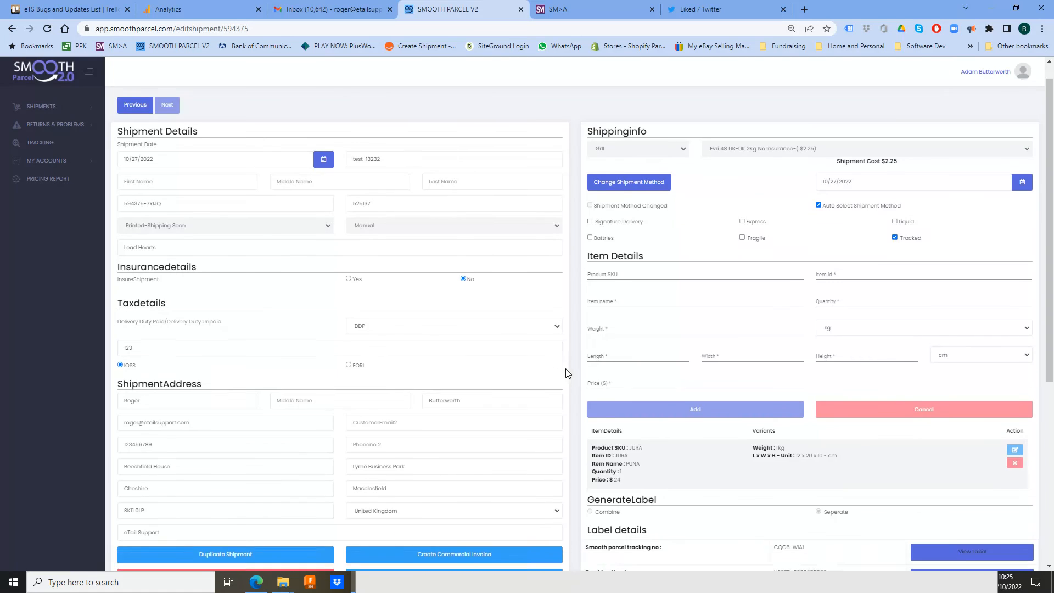
scroll(570, 361, up, 2)
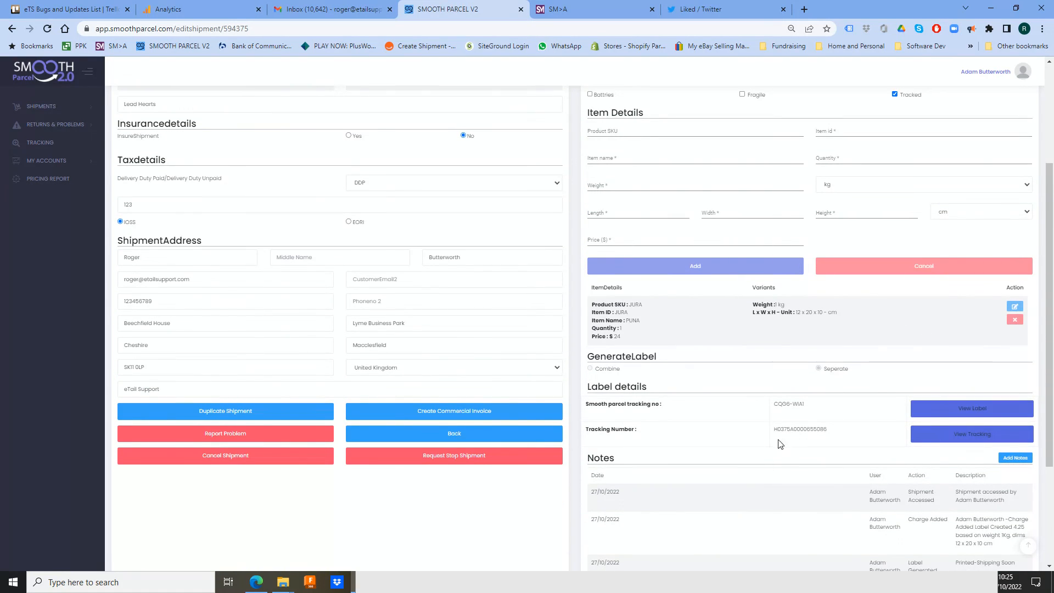
click(984, 413)
click(51, 557)
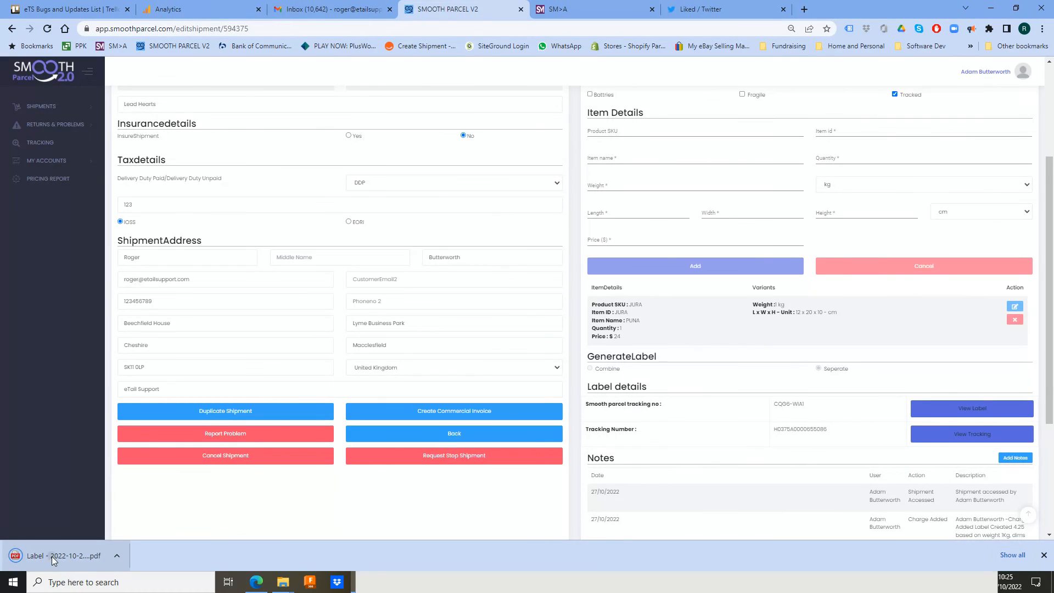